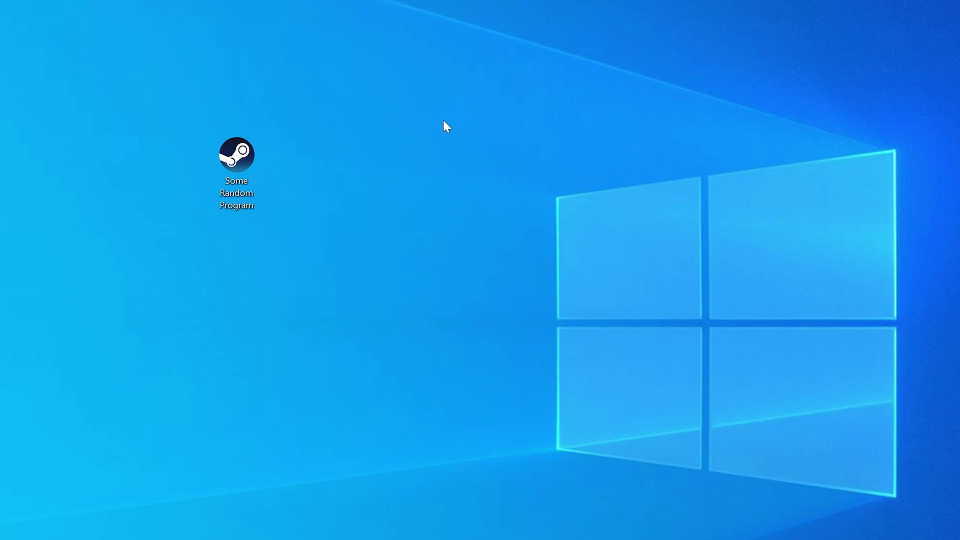
Launch the program from its desktop icon to reproduce the missing d3dx9_25.dll error.
{"action": "double_click", "coordinate": [251, 160]}
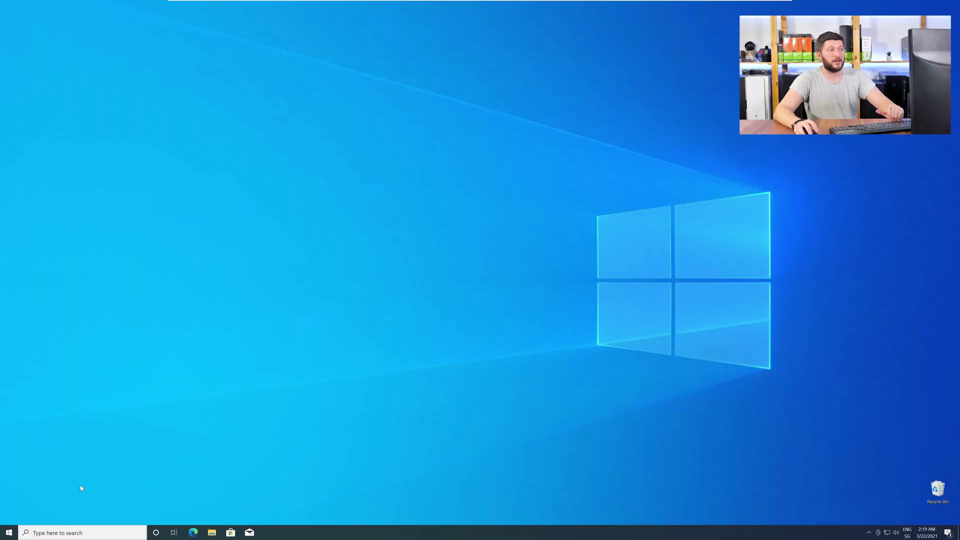
{"action": "right_click", "coordinate": [4, 536]}
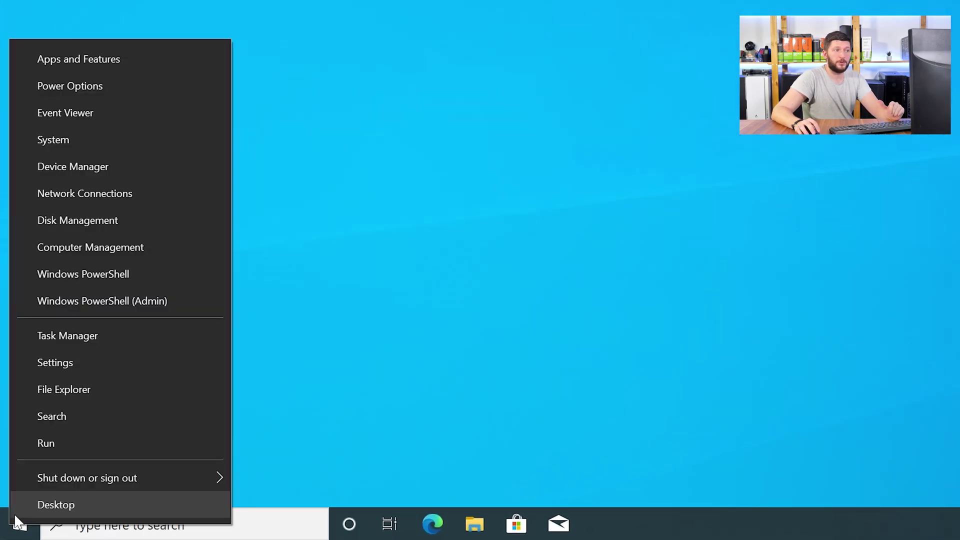
{"action": "left_click", "coordinate": [115, 140]}
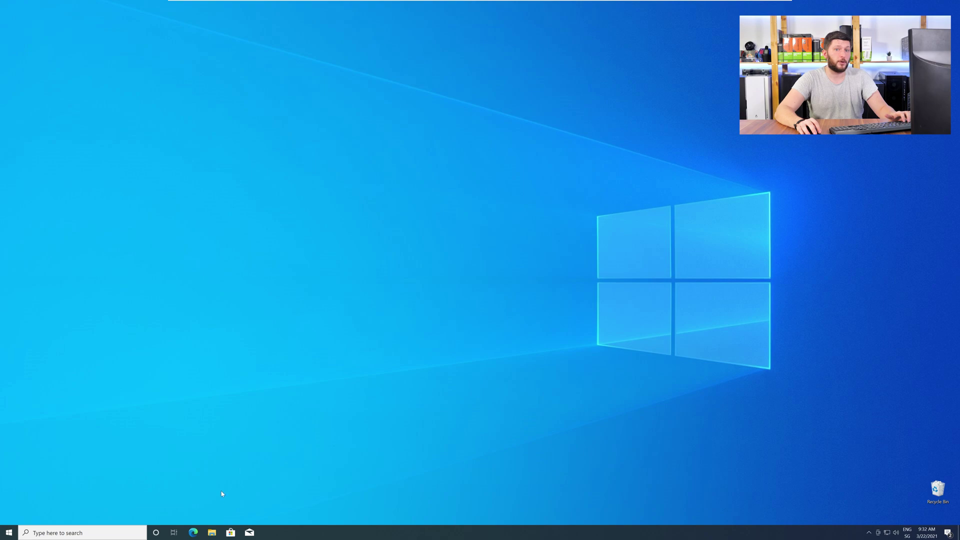
Open the sts-tutorial.com d3dx9_25.dll download page in a new Edge window.
{"action": "left_click", "coordinate": [194, 533]}
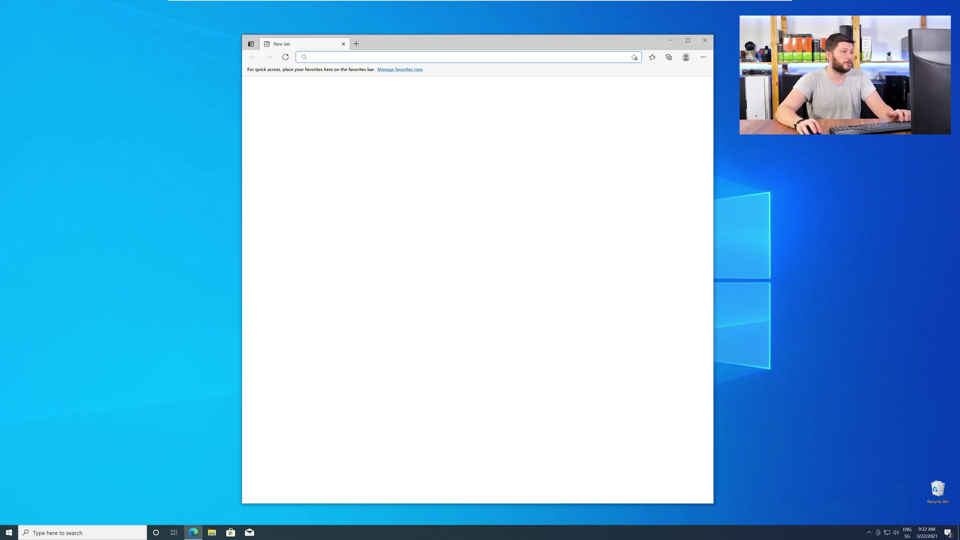
{"action": "type", "text": "https://www.sts-tutorial.com/download/d3dx9_25"}
{"action": "key", "text": "Return"}
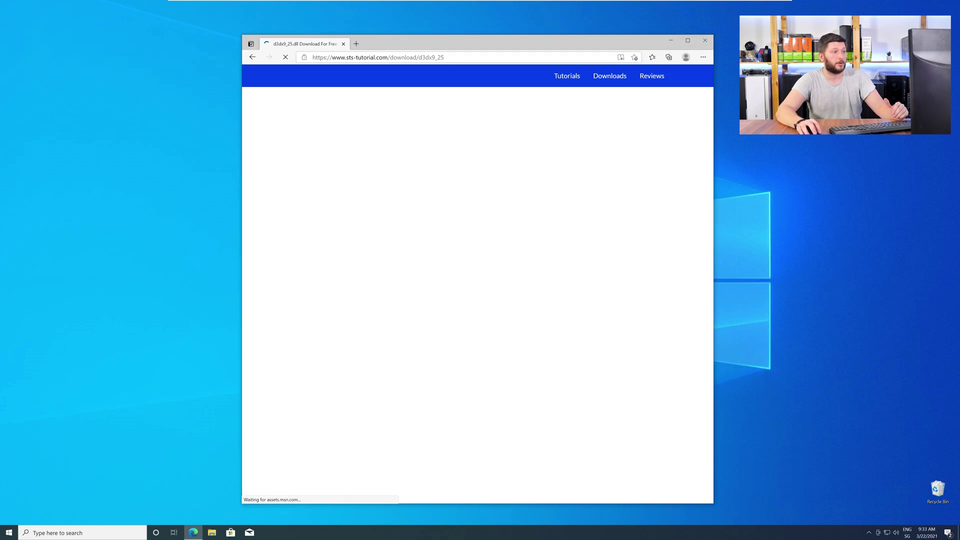
{"action": "scroll", "coordinate": [403, 268], "scroll_direction": "down", "scroll_amount": 15}
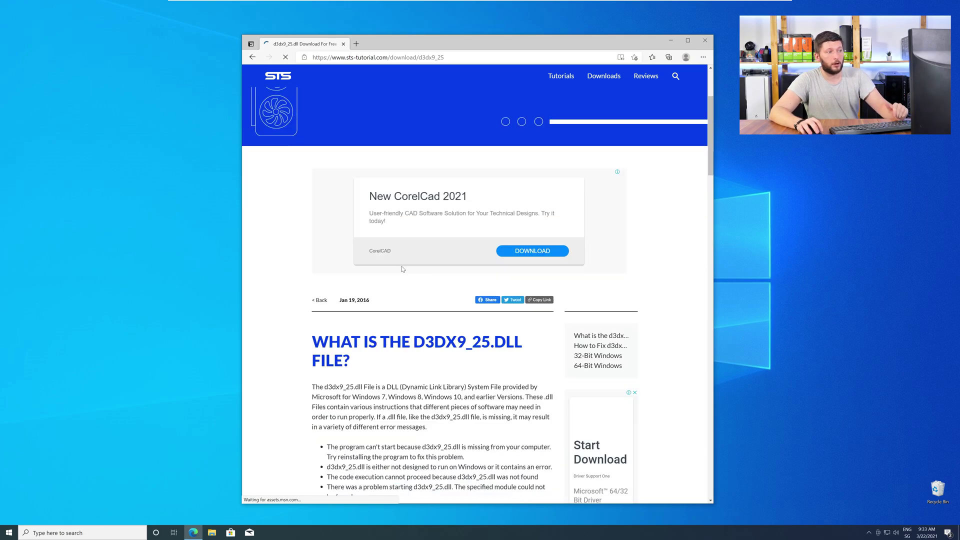
{"action": "scroll", "coordinate": [403, 270], "scroll_direction": "down", "scroll_amount": 20}
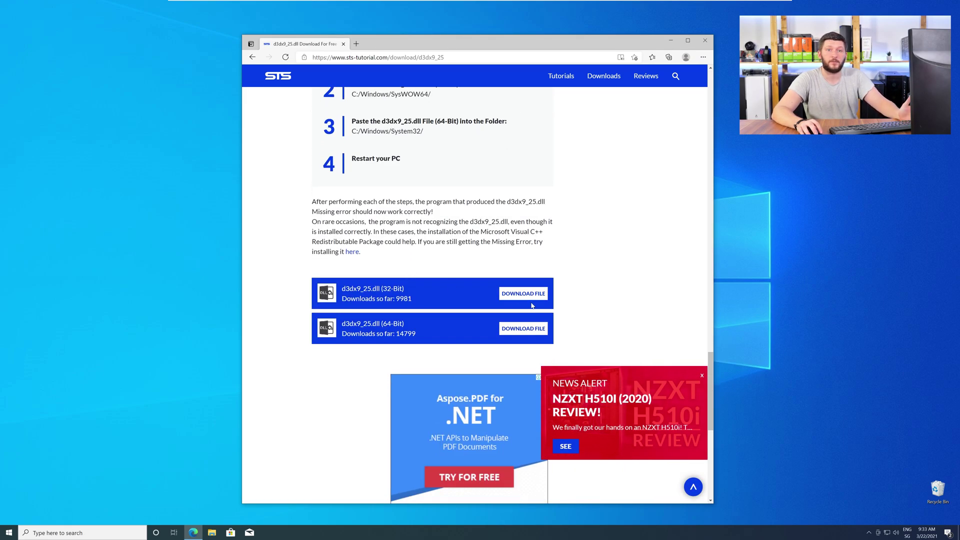
Download the 32-bit and 64-bit d3dx9_25.dll zip files and open the 64-bit zip.
{"action": "left_click", "coordinate": [528, 295]}
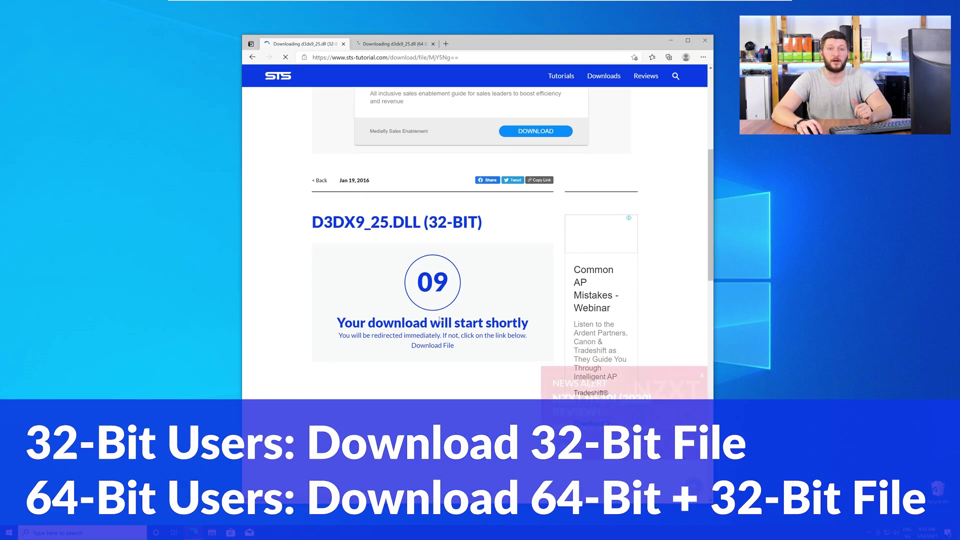
{"action": "left_click", "coordinate": [405, 45]}
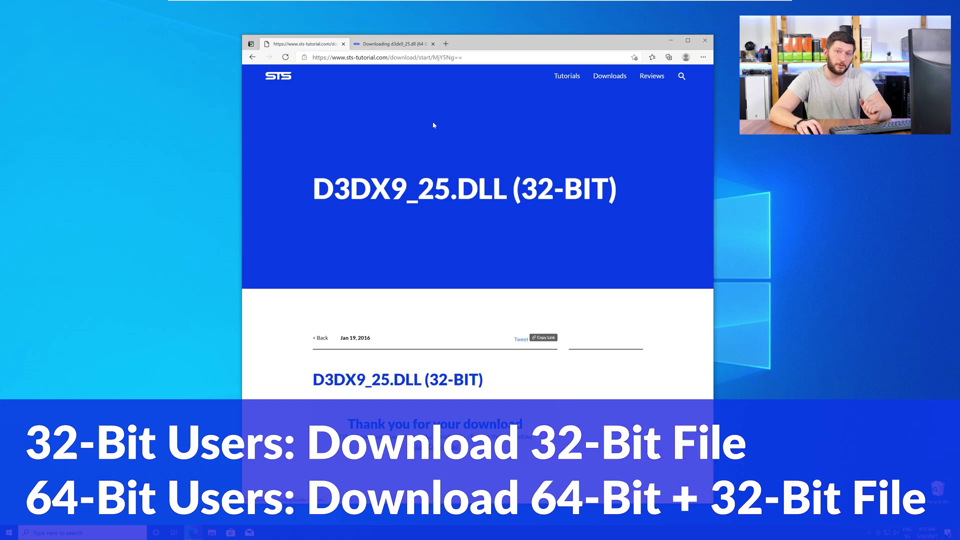
{"action": "scroll", "coordinate": [478, 264], "scroll_direction": "down", "scroll_amount": 7}
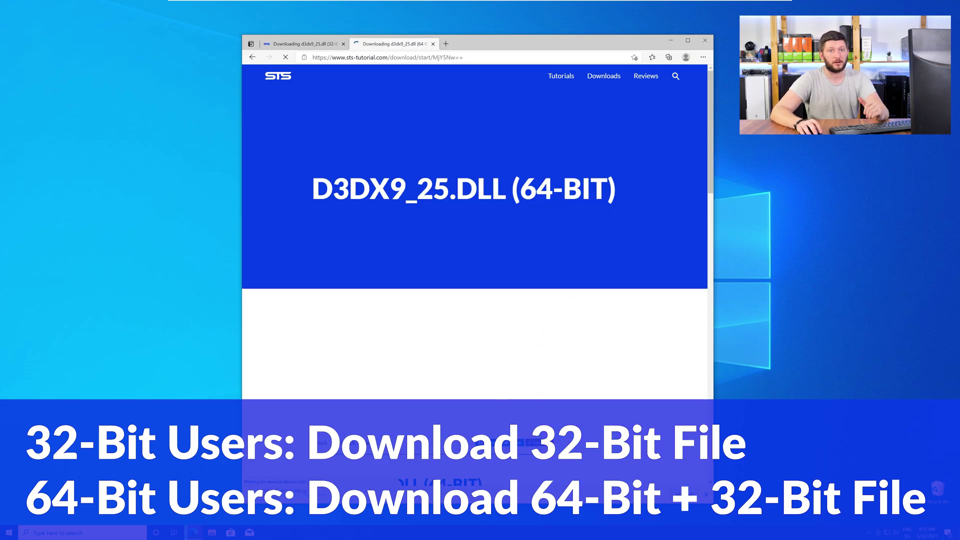
{"action": "left_click", "coordinate": [281, 496]}
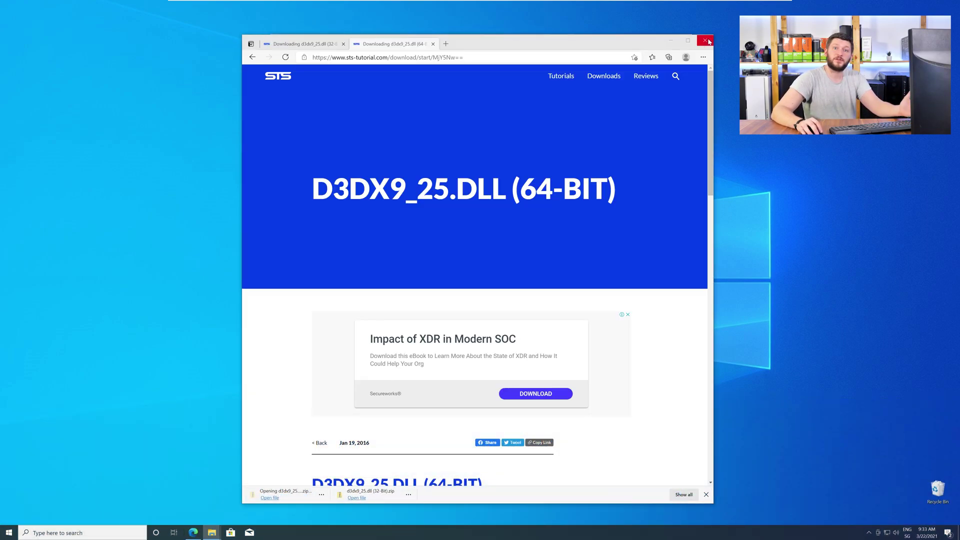
{"action": "left_click", "coordinate": [671, 40]}
Place the 64-bit and 32-bit zip windows at the bottom, each showing its d3dx9_25.dll folder's contents.
{"action": "left_click_drag", "start_coordinate": [460, 52], "coordinate": [215, 292]}
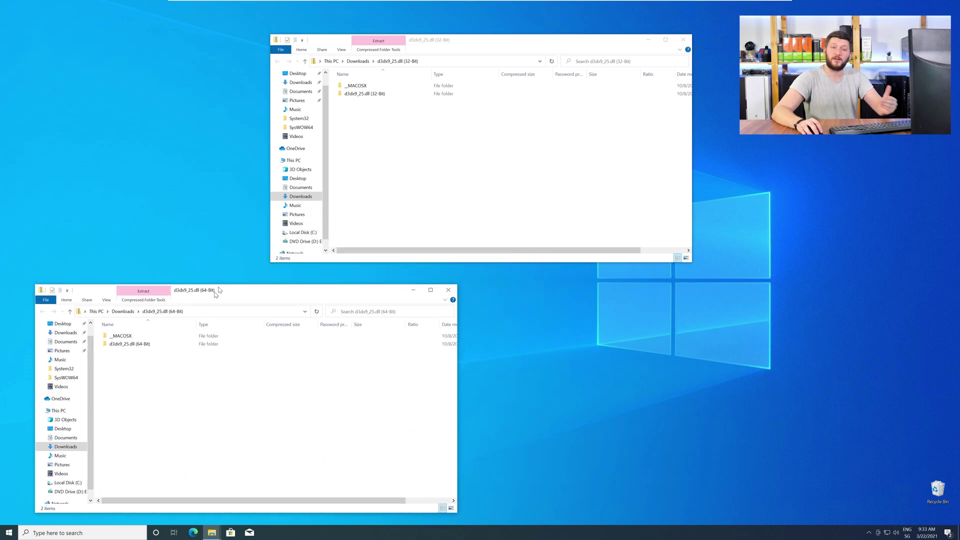
{"action": "left_click_drag", "start_coordinate": [430, 37], "coordinate": [638, 284]}
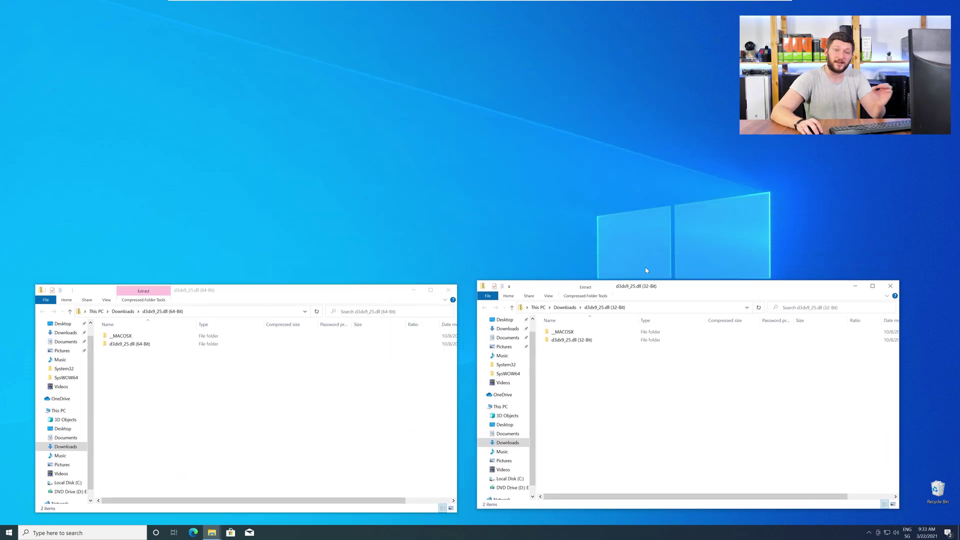
{"action": "double_click", "coordinate": [130, 343]}
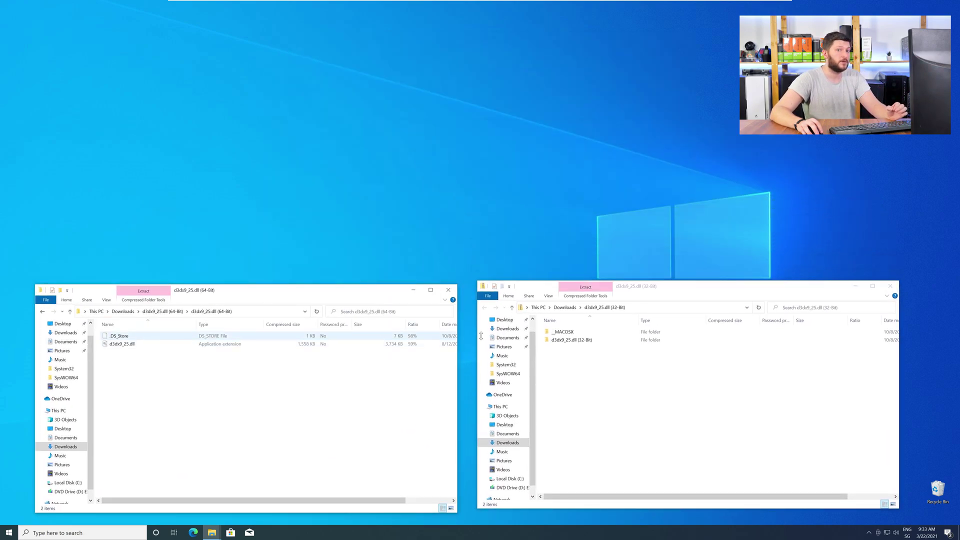
{"action": "double_click", "coordinate": [572, 339]}
{"action": "left_click", "coordinate": [255, 476]}
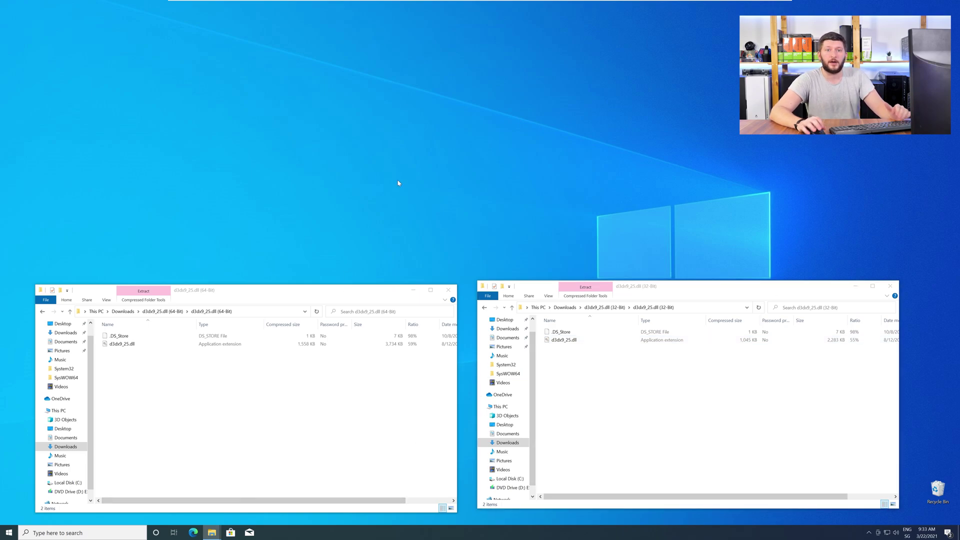
Open a third File Explorer window at the top showing This PC's drives.
{"action": "key", "text": "super+e"}
{"action": "left_click_drag", "start_coordinate": [617, 299], "coordinate": [448, 30]}
{"action": "left_click", "coordinate": [342, 163]}
Copy the 64-bit d3dx9_25.dll into C:\Windows\System32, replacing the existing file with admin permission.
{"action": "double_click", "coordinate": [422, 158]}
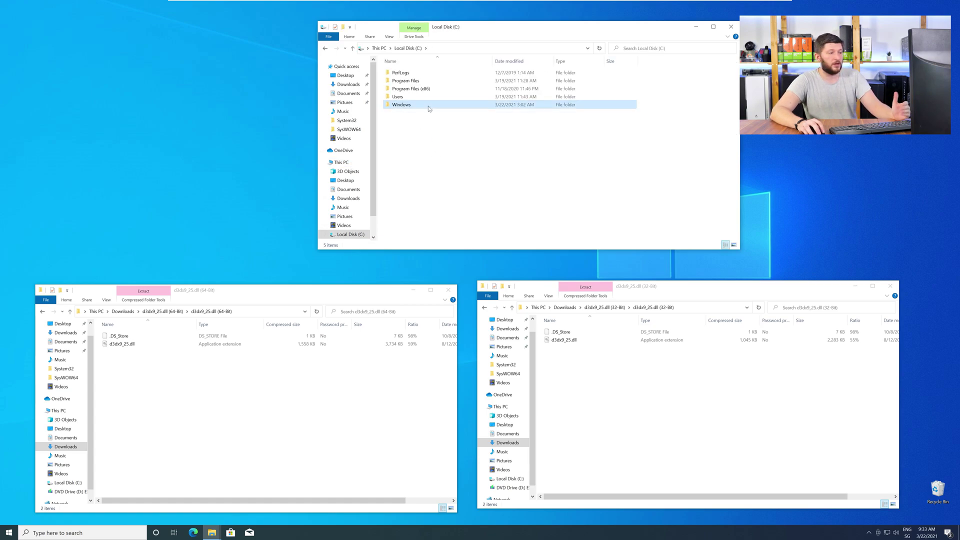
{"action": "double_click", "coordinate": [404, 106]}
{"action": "scroll", "coordinate": [450, 161], "scroll_direction": "down", "scroll_amount": 15}
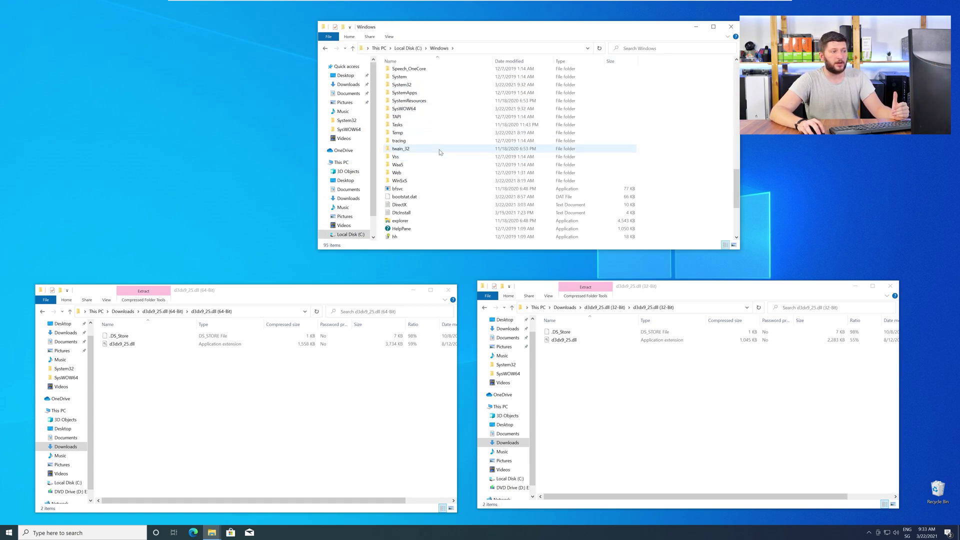
{"action": "scroll", "coordinate": [445, 155], "scroll_direction": "down", "scroll_amount": 2}
{"action": "left_click", "coordinate": [415, 126]}
{"action": "left_click", "coordinate": [418, 151]}
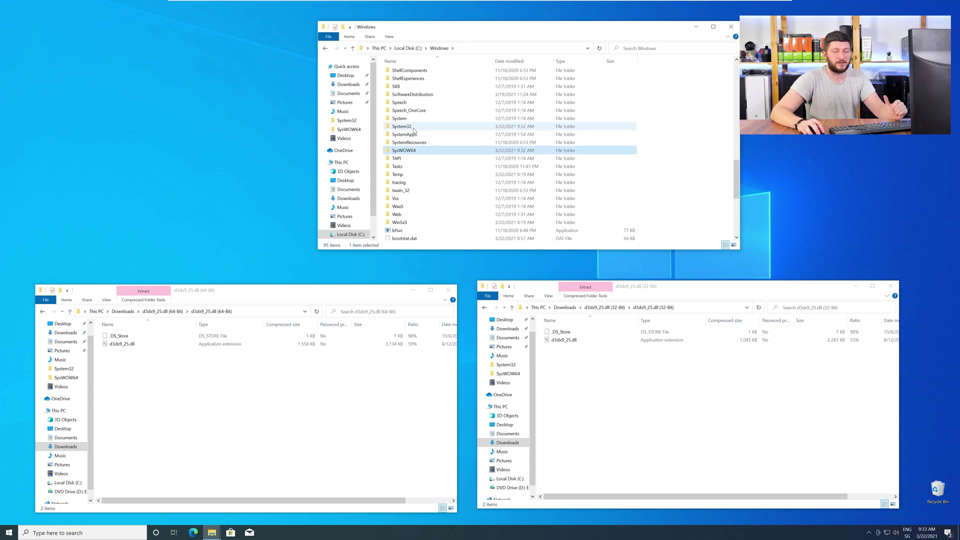
{"action": "left_click", "coordinate": [413, 129]}
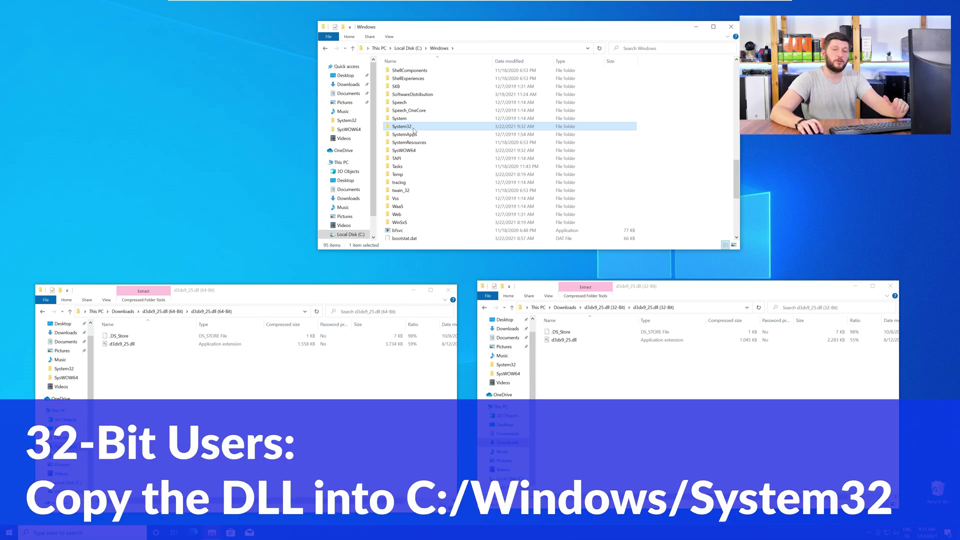
{"action": "left_click_drag", "start_coordinate": [122, 344], "coordinate": [402, 126]}
{"action": "left_click", "coordinate": [453, 241]}
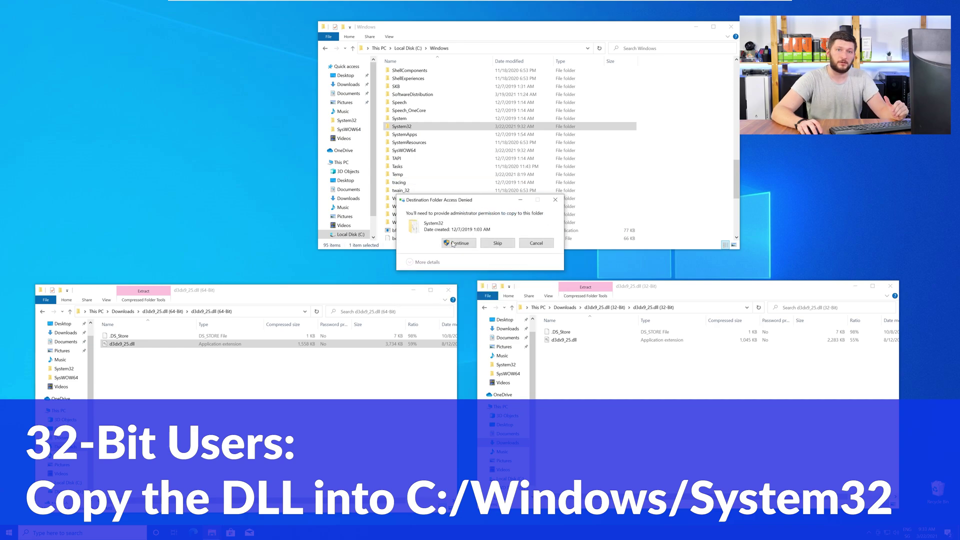
{"action": "left_click", "coordinate": [453, 243]}
Copy the 32-bit d3dx9_25.dll into SysWOW64, replacing it, and close the extra windows.
{"action": "left_click_drag", "start_coordinate": [564, 340], "coordinate": [404, 150]}
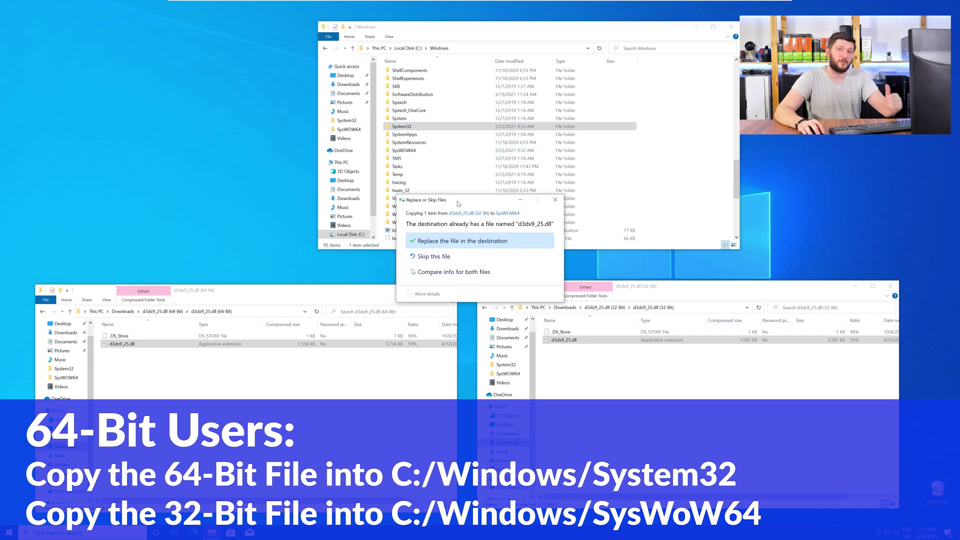
{"action": "left_click", "coordinate": [460, 242]}
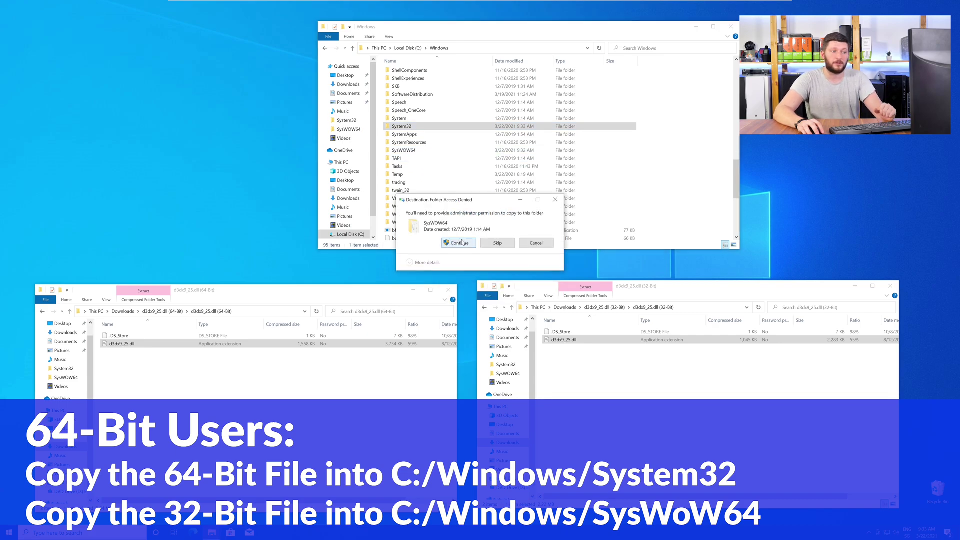
{"action": "left_click", "coordinate": [461, 244]}
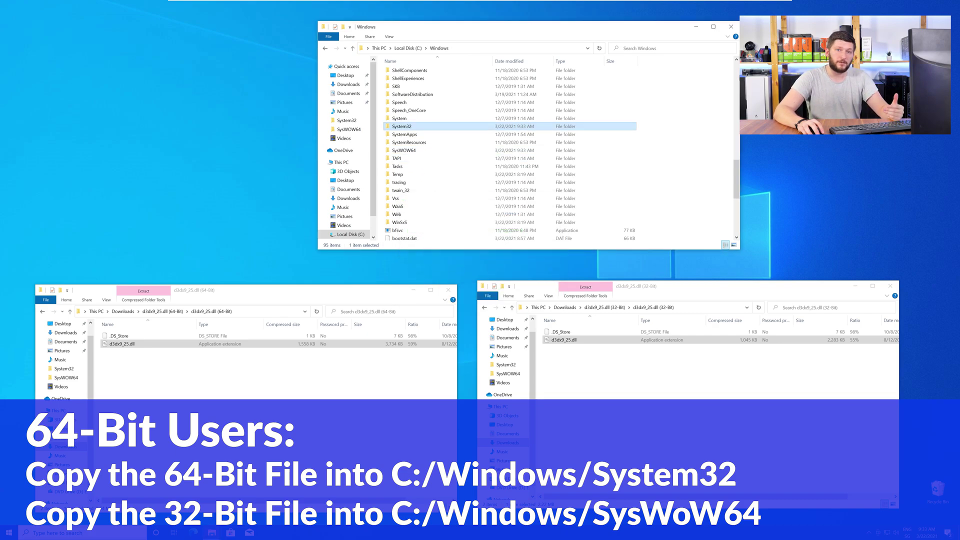
{"action": "left_click", "coordinate": [732, 28]}
{"action": "left_click", "coordinate": [891, 286]}
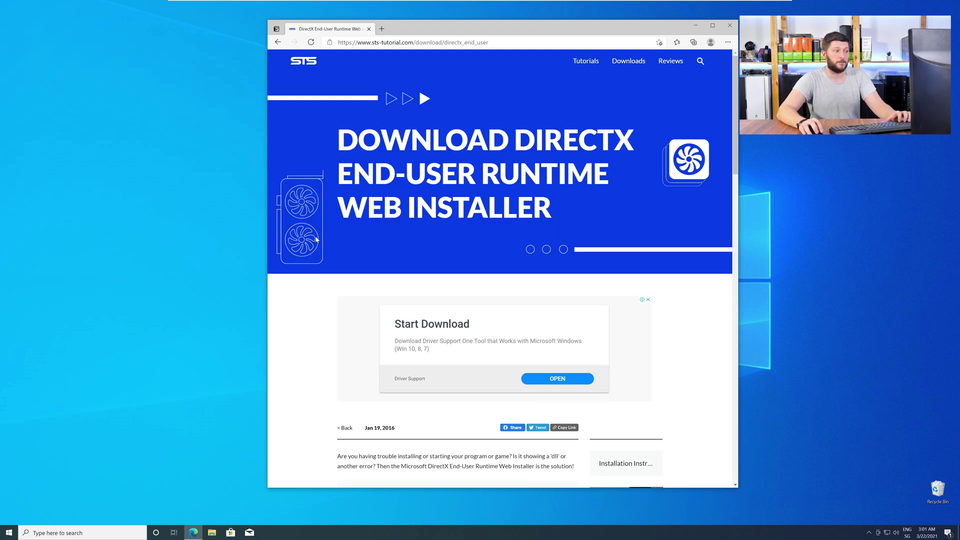
Run the downloaded dxwebsetup.exe DirectX installer and close Edge.
{"action": "scroll", "coordinate": [316, 239], "scroll_direction": "down", "scroll_amount": 10}
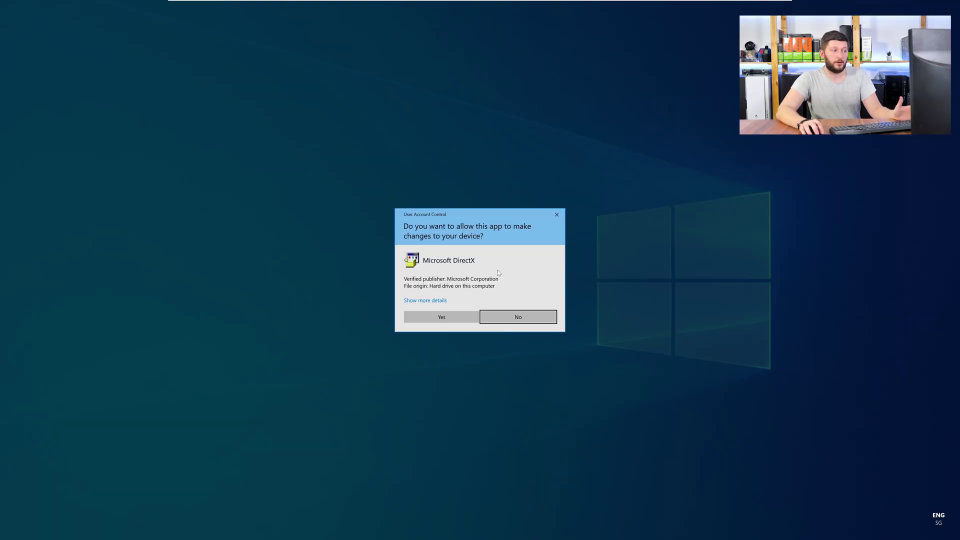
{"action": "left_click", "coordinate": [442, 317]}
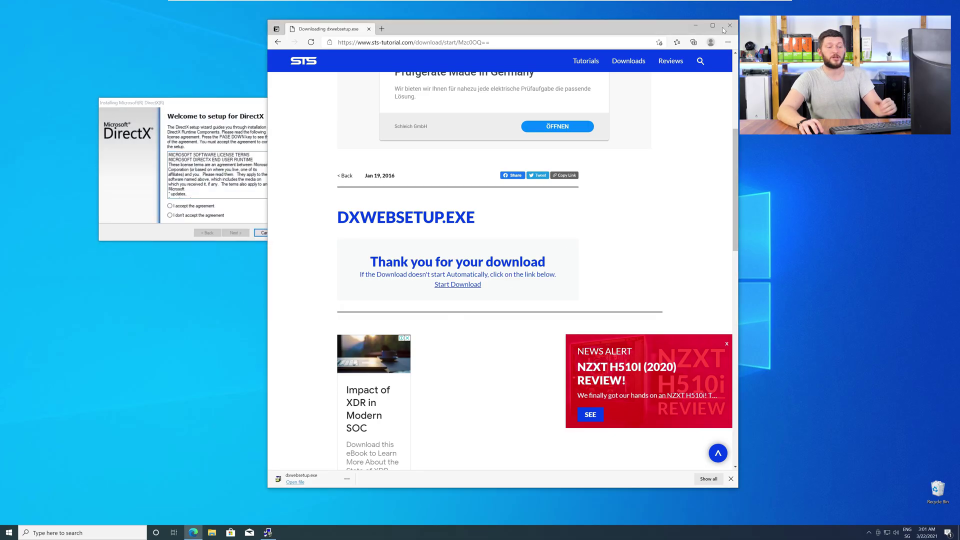
{"action": "left_click", "coordinate": [729, 26]}
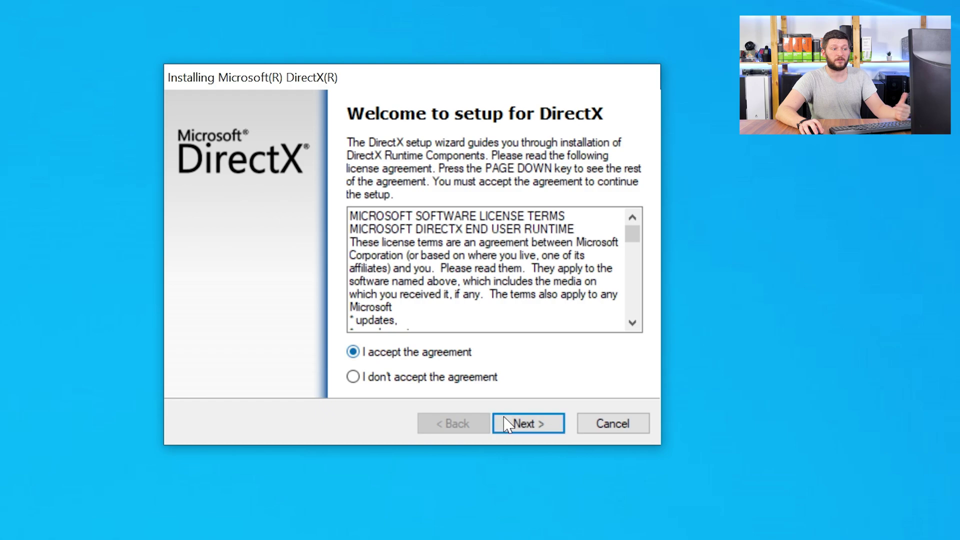
Accept the DirectX license, skip the Bing Bar offer, and start installing components.
{"action": "left_click", "coordinate": [507, 425]}
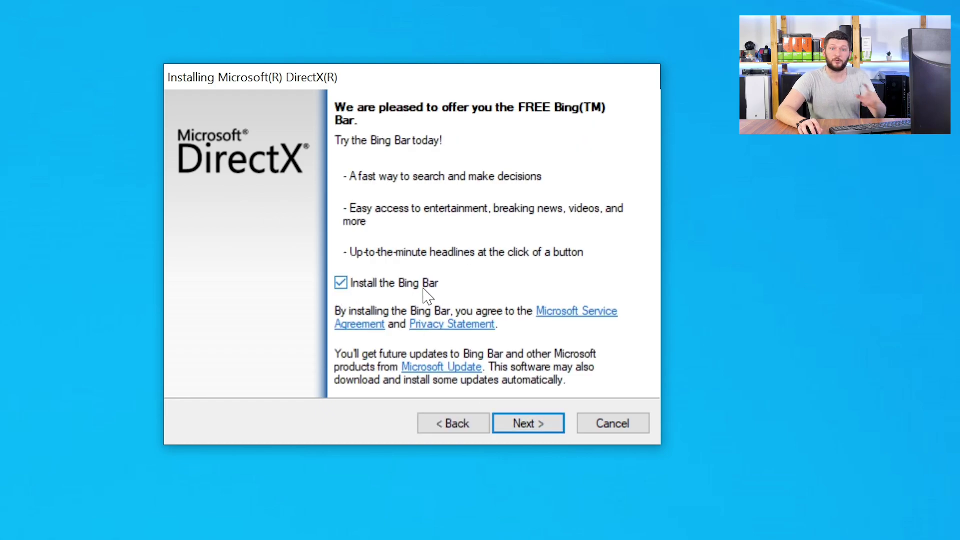
{"action": "left_click", "coordinate": [513, 429]}
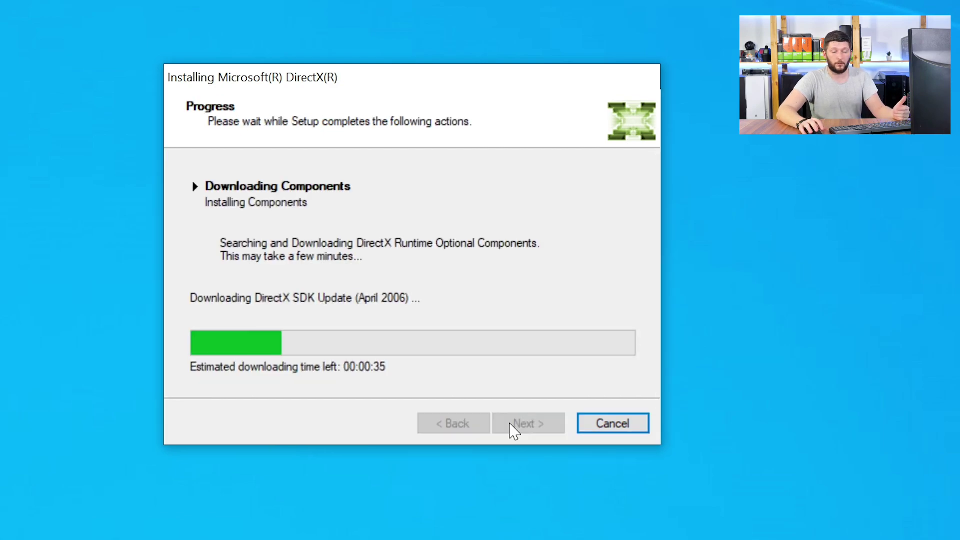